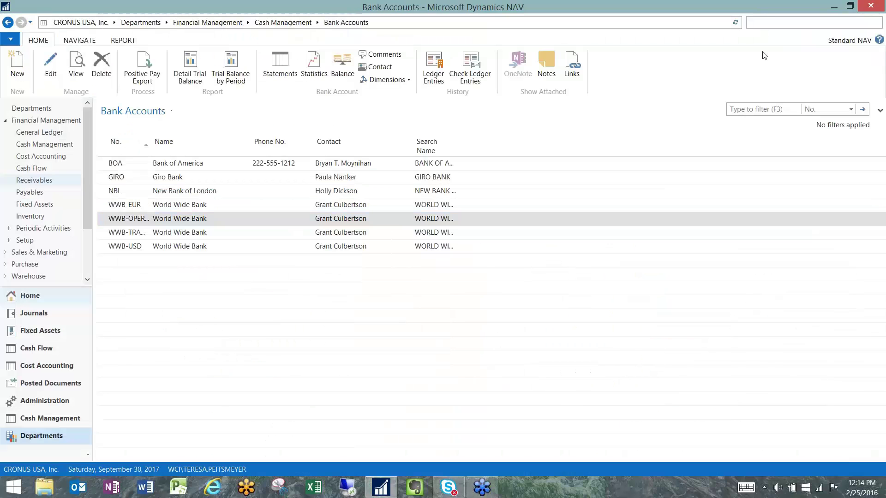
Search 'data exch' to open Data Exchange Definitions and select BANKOFAMERICA-Positive Pay
{"action": "type", "text": "data exch"}
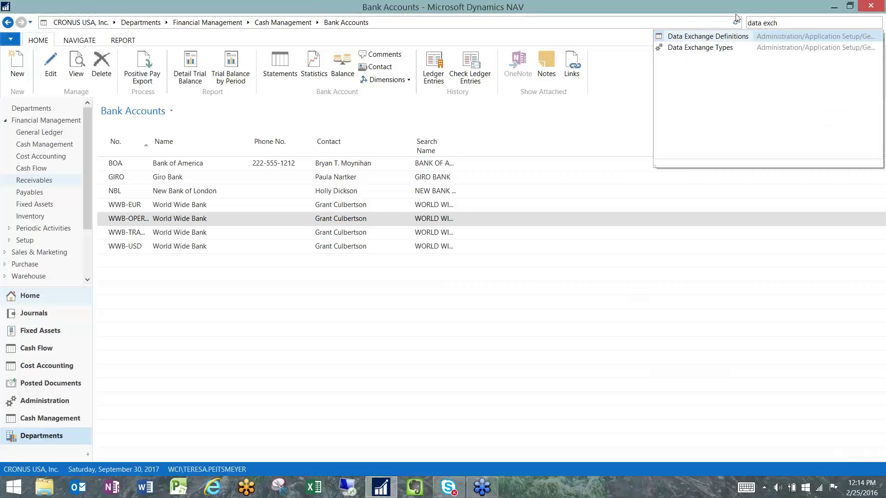
{"action": "key", "text": "Return"}
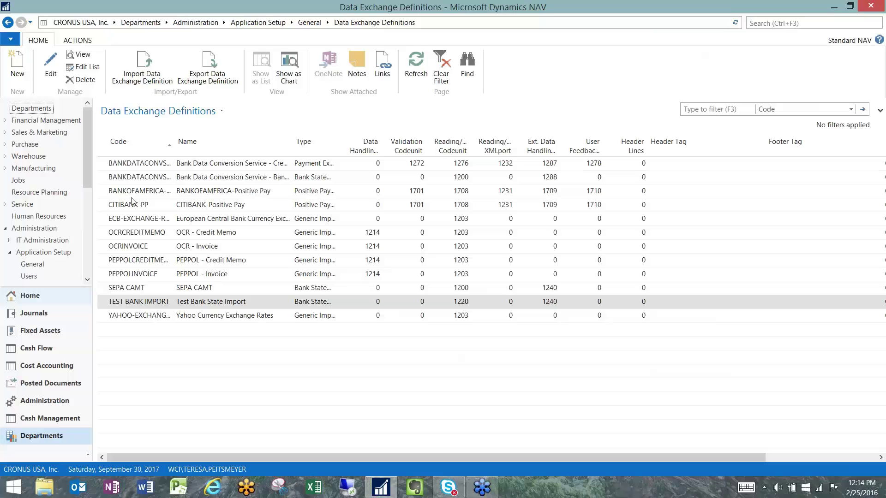
{"action": "left_click", "coordinate": [108, 193]}
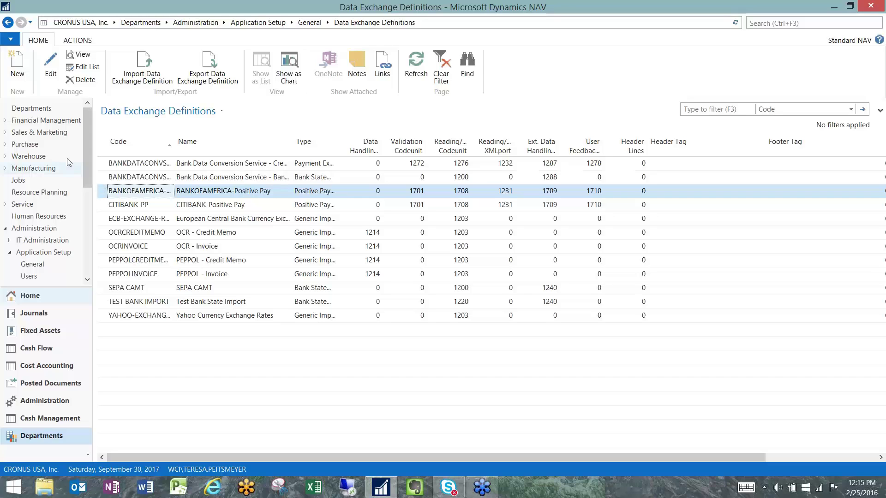
Edit the BANKOFAMERICA-Positive Pay definition, collapse General, and select the Detail line definition
{"action": "left_click", "coordinate": [45, 63]}
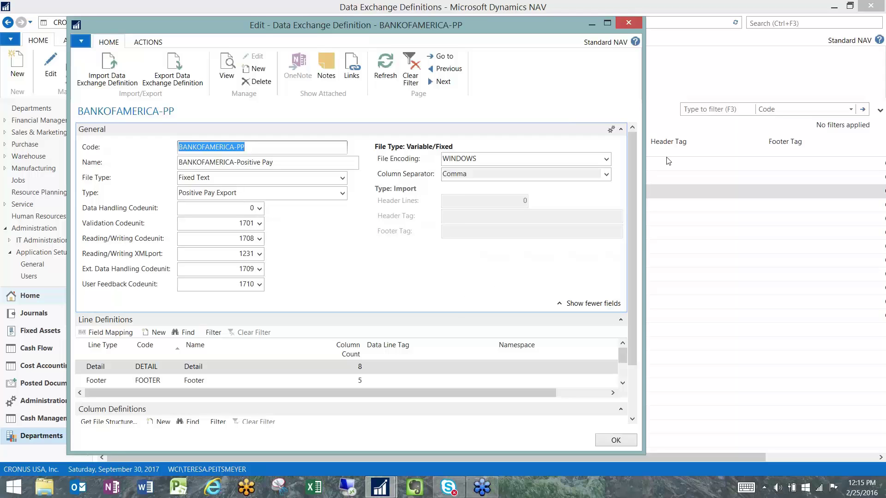
{"action": "left_click", "coordinate": [621, 131]}
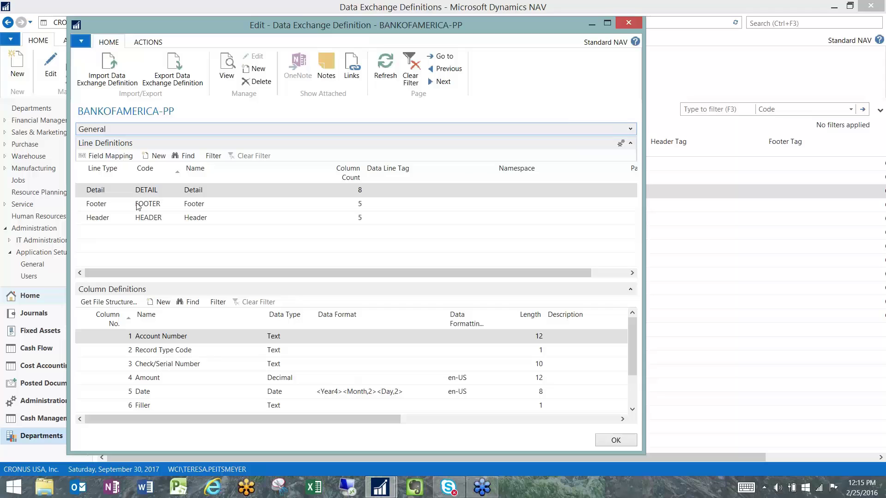
{"action": "left_click", "coordinate": [102, 190]}
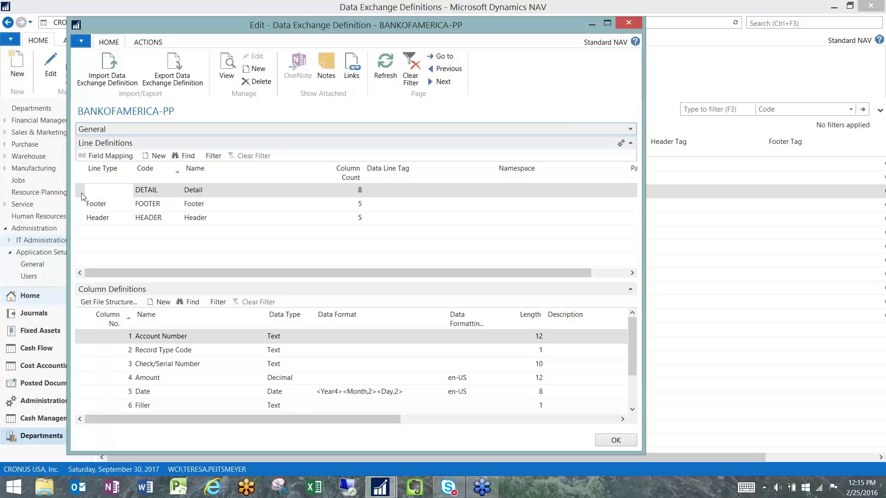
{"action": "left_click", "coordinate": [88, 193]}
Review the Detail line's field mappings, then close the mapping and definition windows
{"action": "left_click", "coordinate": [104, 157]}
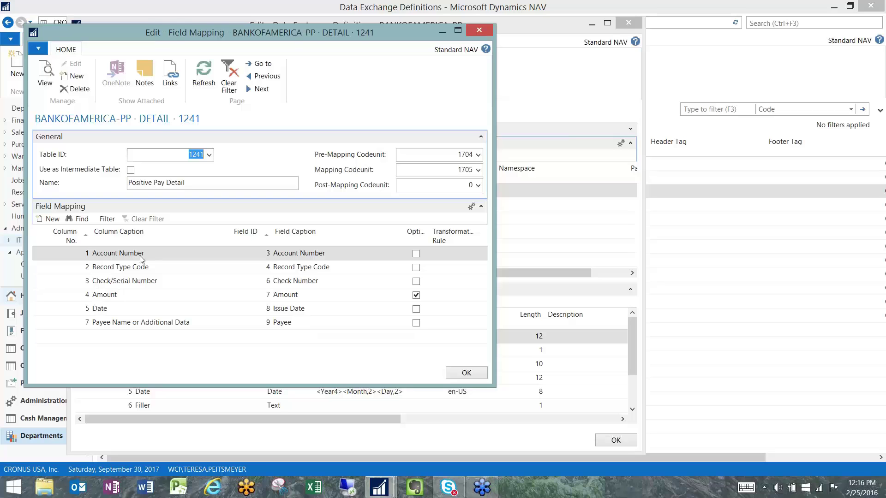
{"action": "left_click", "coordinate": [478, 30]}
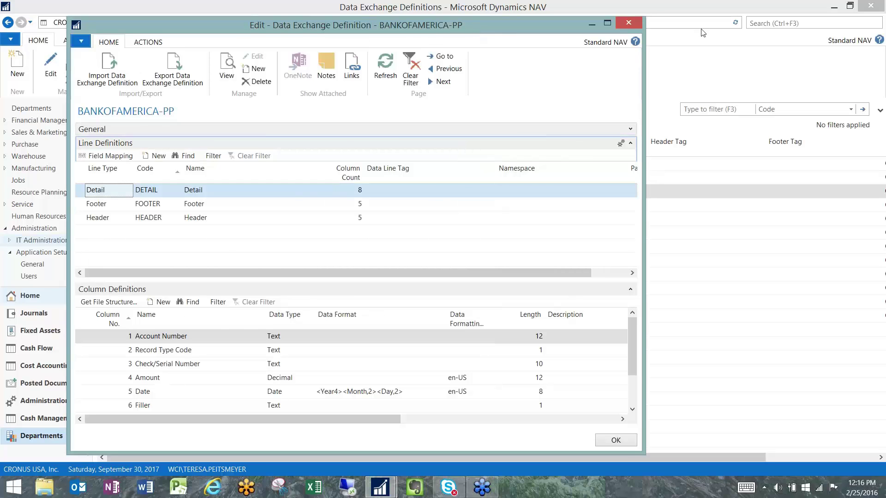
{"action": "left_click", "coordinate": [629, 23]}
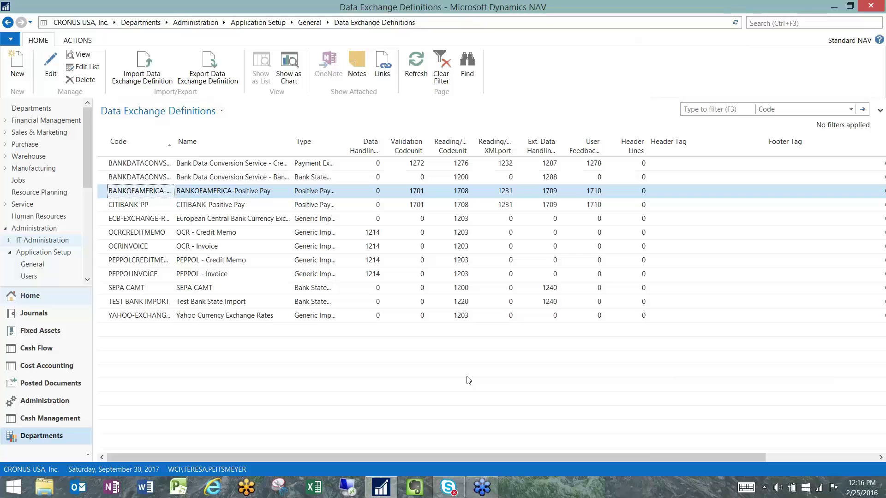
{"action": "key", "text": "ctrl+F3"}
{"action": "type", "text": "bank "}
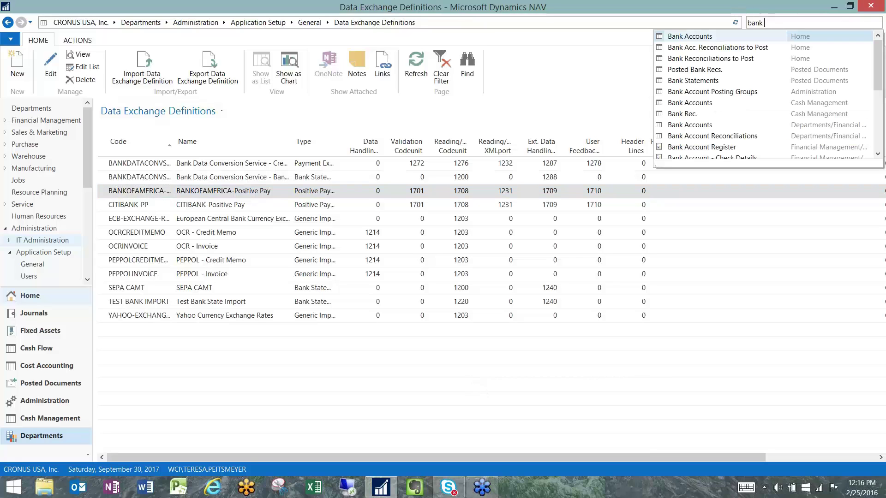
{"action": "type", "text": "exp"}
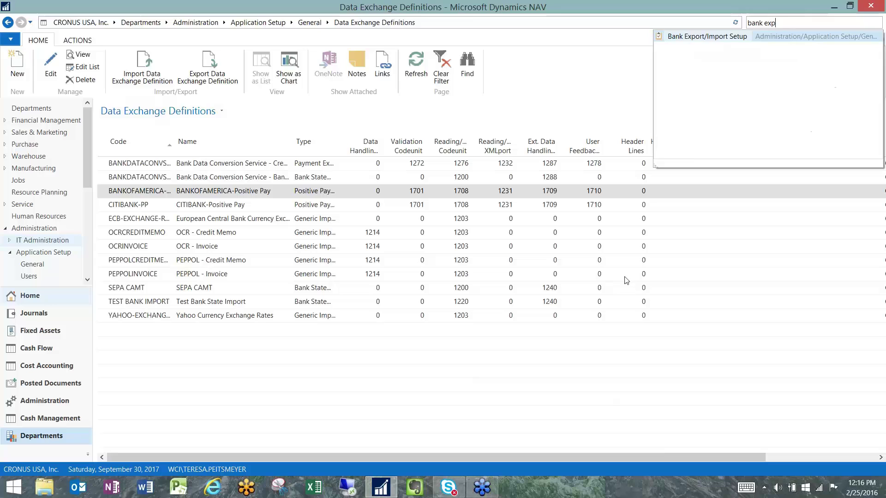
{"action": "left_click", "coordinate": [684, 37]}
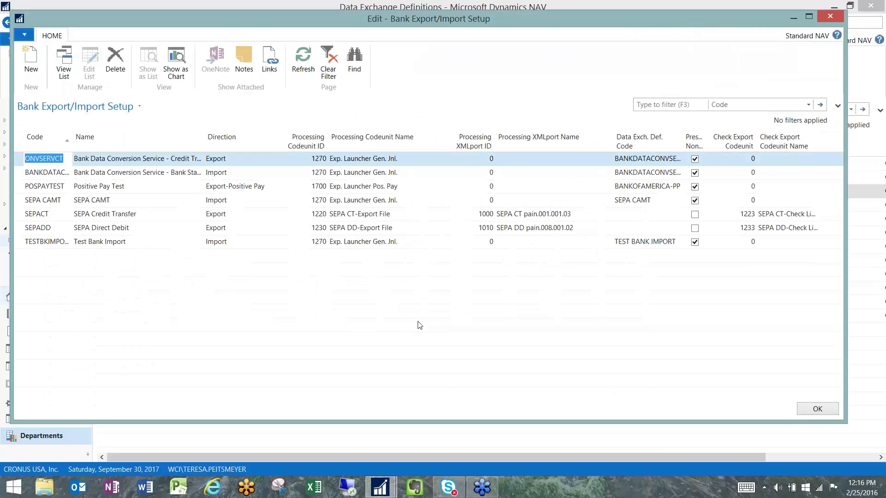
{"action": "left_click", "coordinate": [155, 189]}
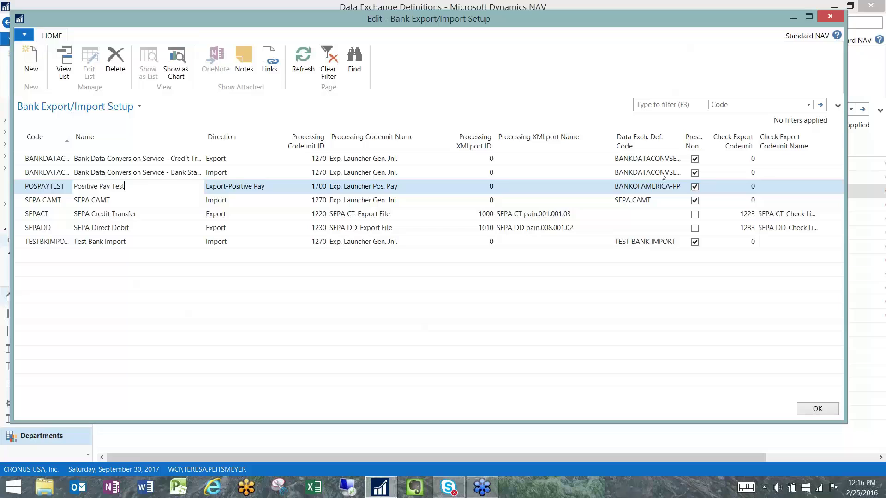
{"action": "left_click", "coordinate": [665, 190]}
{"action": "left_click", "coordinate": [817, 409]}
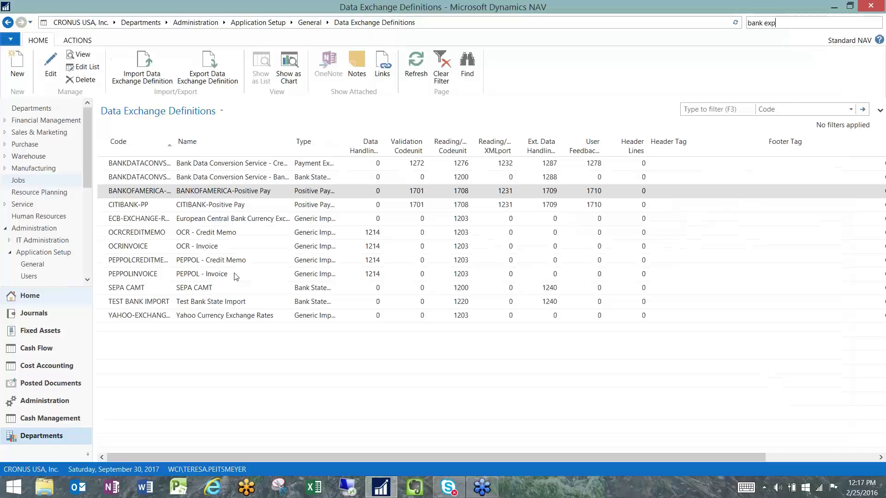
Give the Bank of America account the Positive Pay Export Code POSPAYTEST and save it
{"action": "left_click", "coordinate": [46, 120]}
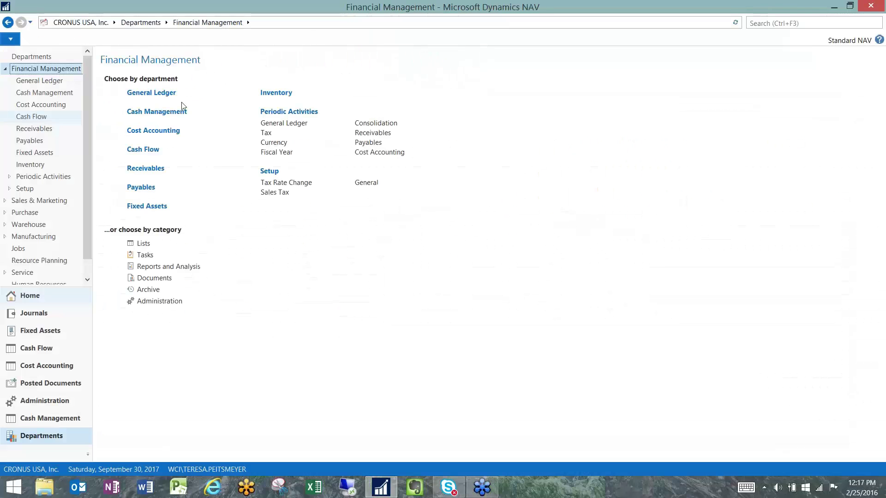
{"action": "left_click", "coordinate": [179, 113]}
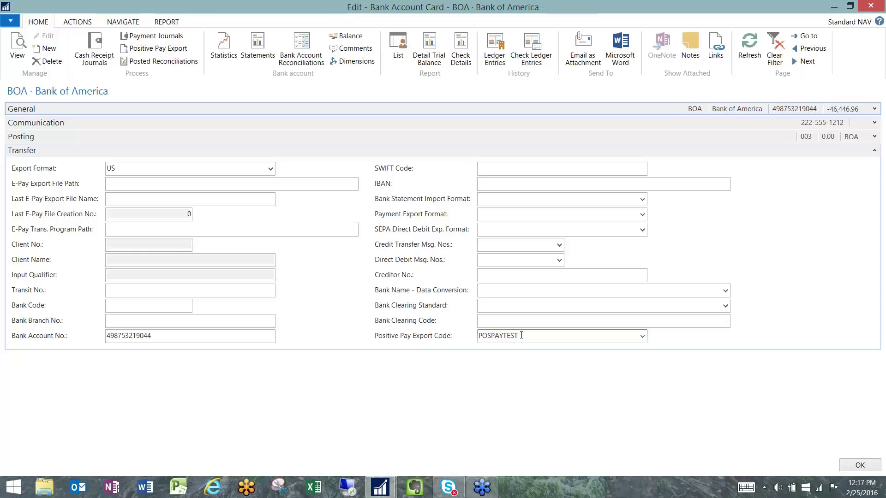
{"action": "left_click", "coordinate": [851, 469]}
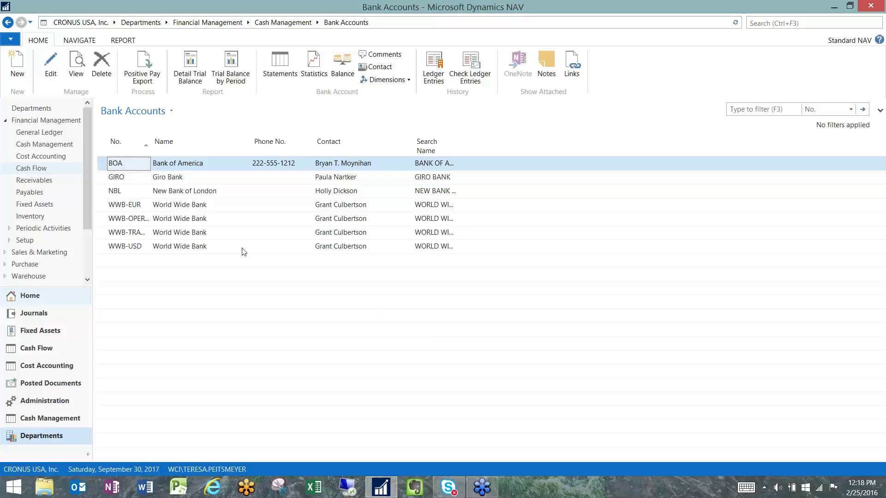
Print the bank payment journal's checks to a PDF saved as 'PosPay cks'
{"action": "left_click", "coordinate": [33, 147]}
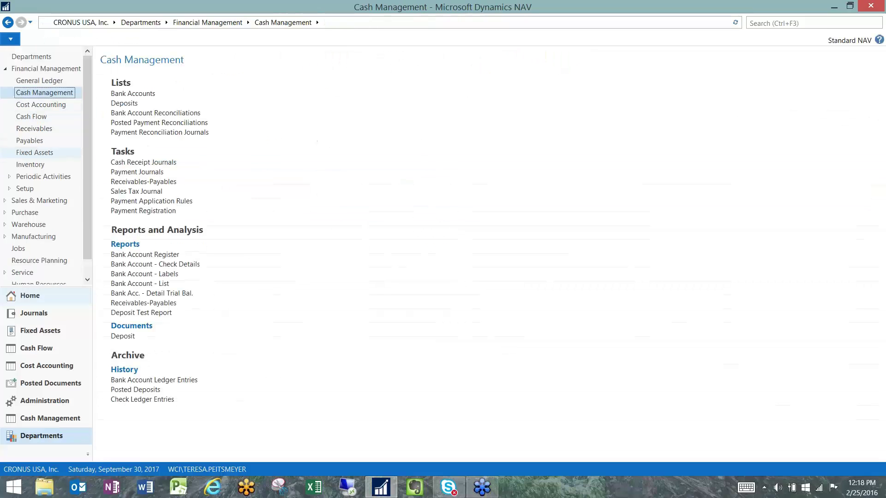
{"action": "left_click", "coordinate": [125, 172]}
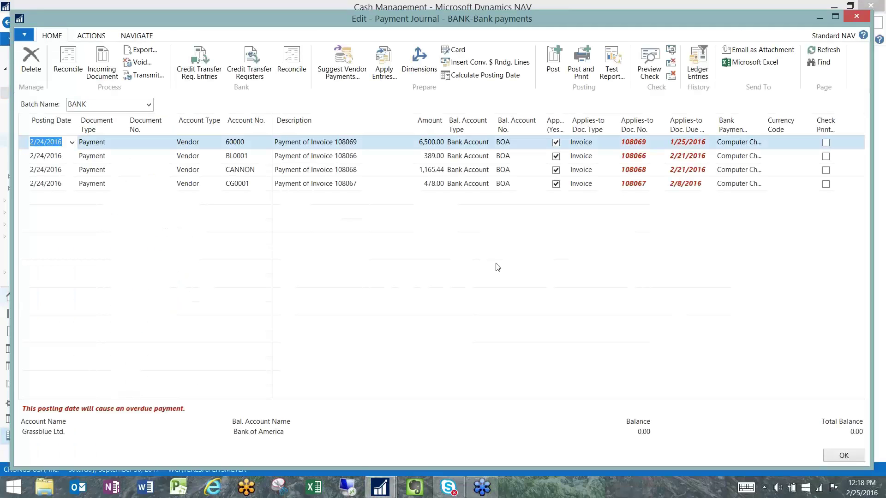
{"action": "left_click", "coordinate": [670, 51]}
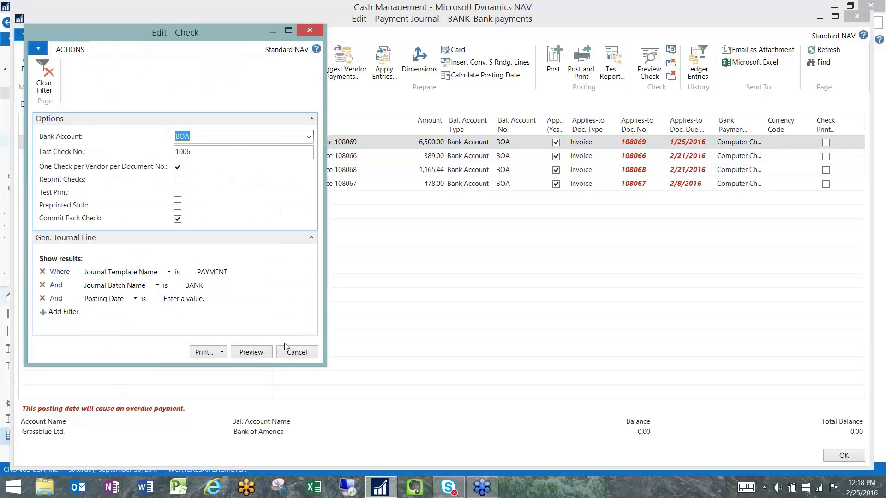
{"action": "left_click", "coordinate": [222, 356]}
{"action": "left_click", "coordinate": [223, 356]}
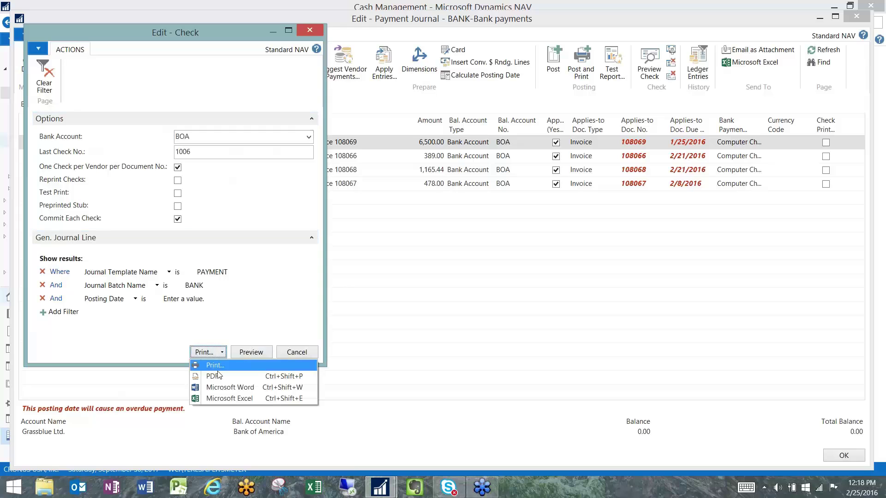
{"action": "left_click", "coordinate": [217, 364]}
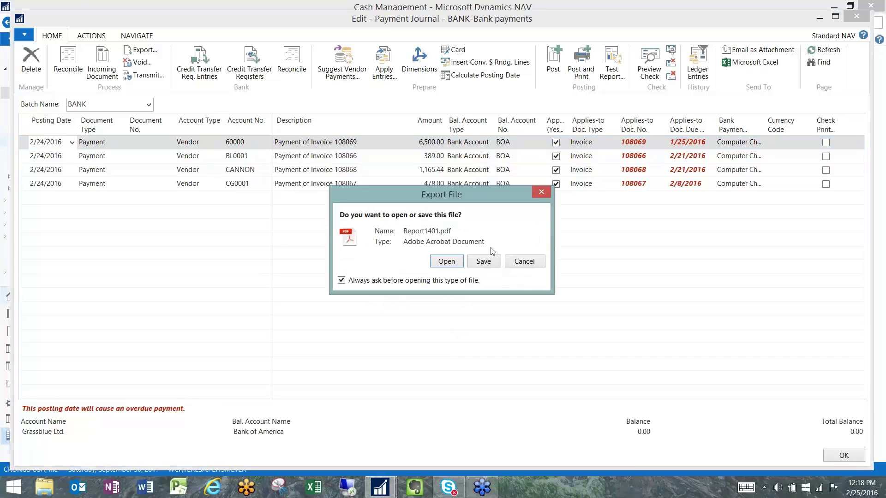
{"action": "left_click", "coordinate": [492, 263]}
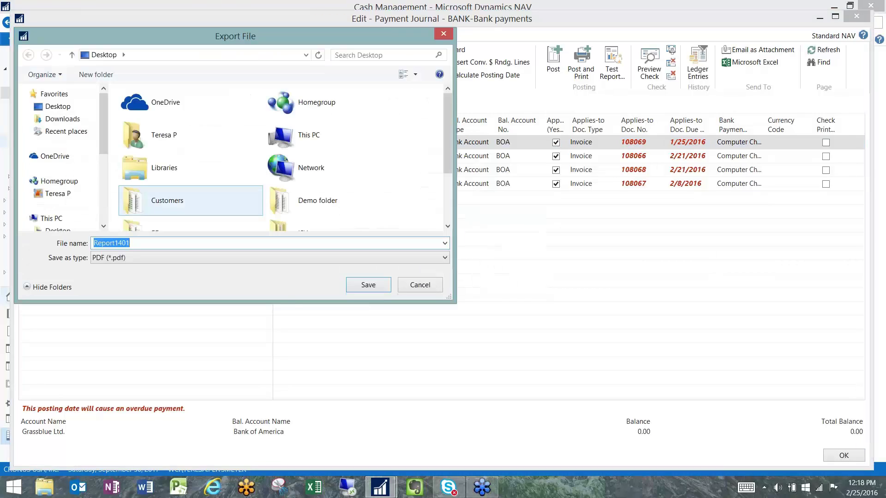
{"action": "left_click", "coordinate": [148, 243]}
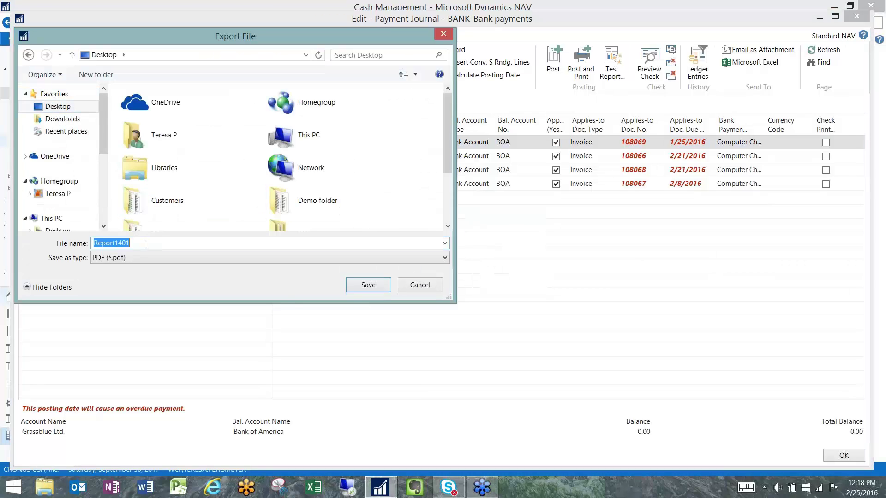
{"action": "type", "text": "Pos"}
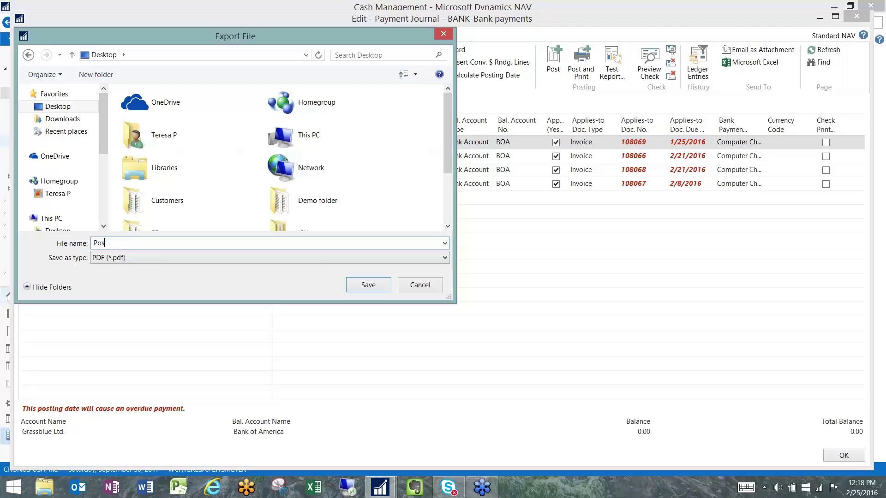
{"action": "type", "text": "Pay cks"}
{"action": "key", "text": "Return"}
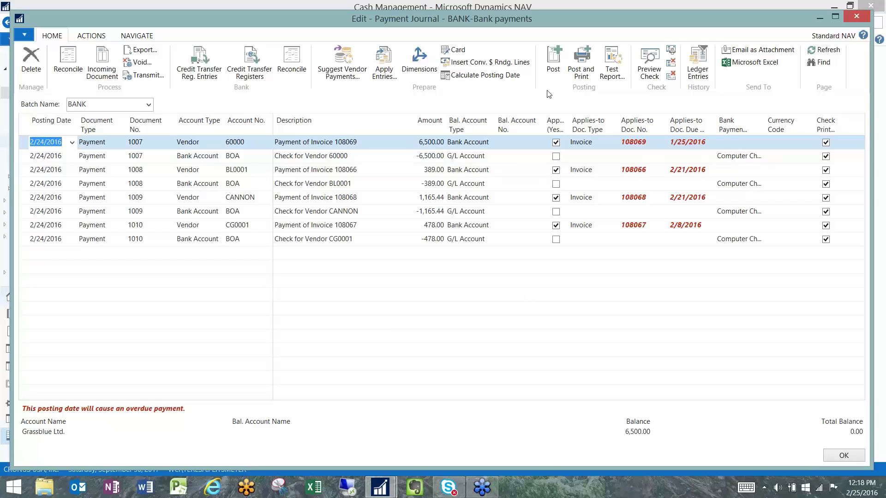
Post the printed check lines and close the emptied payment journal
{"action": "left_click", "coordinate": [551, 67]}
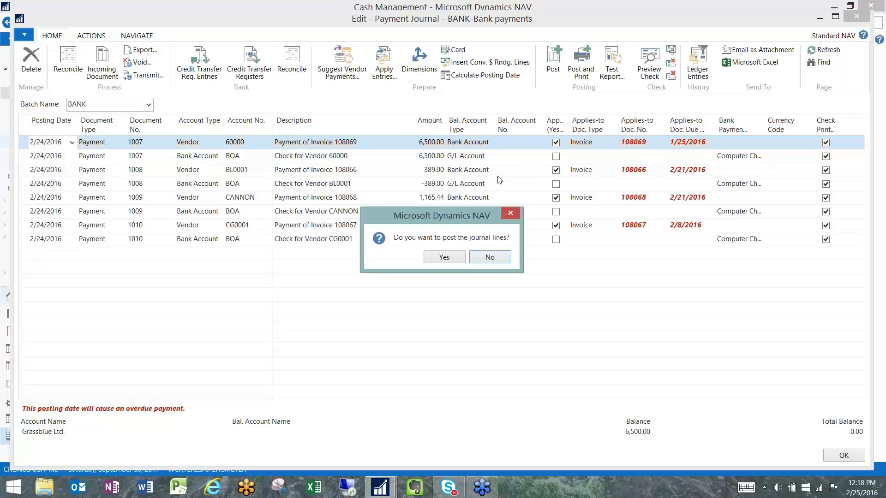
{"action": "left_click", "coordinate": [459, 258]}
{"action": "left_click", "coordinate": [494, 261]}
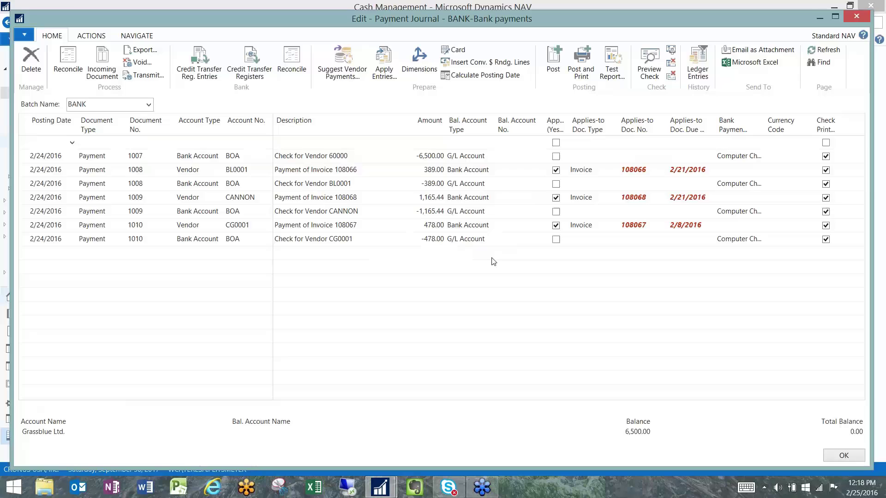
{"action": "left_click", "coordinate": [855, 19]}
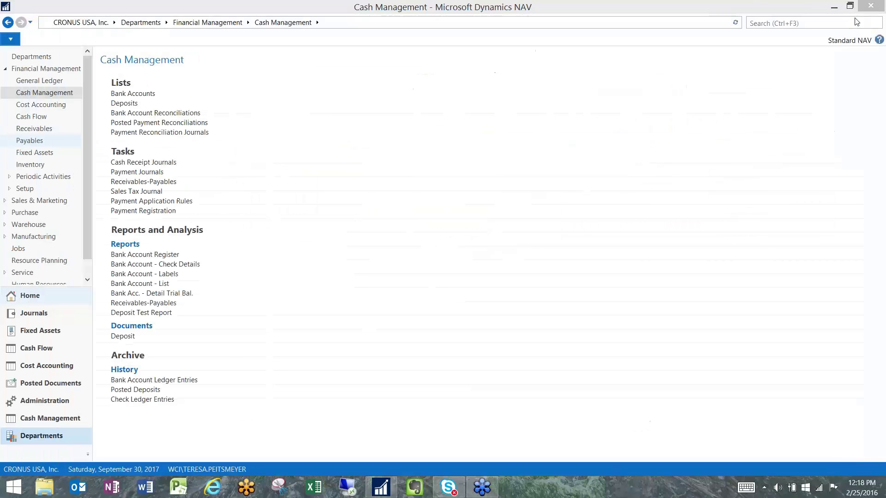
Export Bank of America's positive pay file BANKOFAMERICA-PP02252016.txt and save it to the Desktop
{"action": "left_click", "coordinate": [148, 95]}
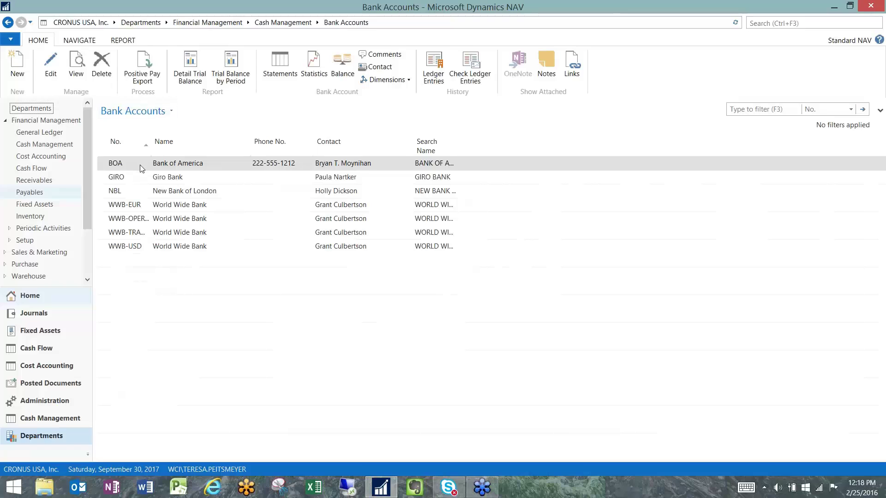
{"action": "left_click", "coordinate": [140, 165]}
{"action": "left_click", "coordinate": [141, 70]}
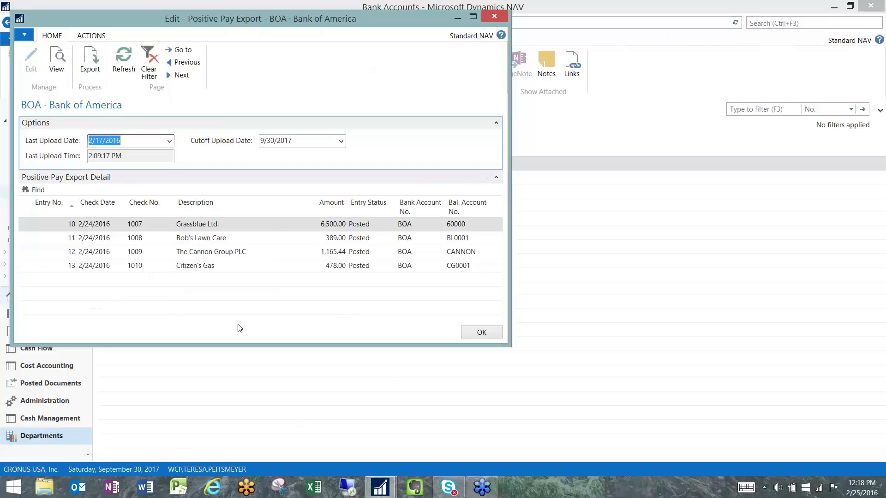
{"action": "left_click", "coordinate": [88, 62]}
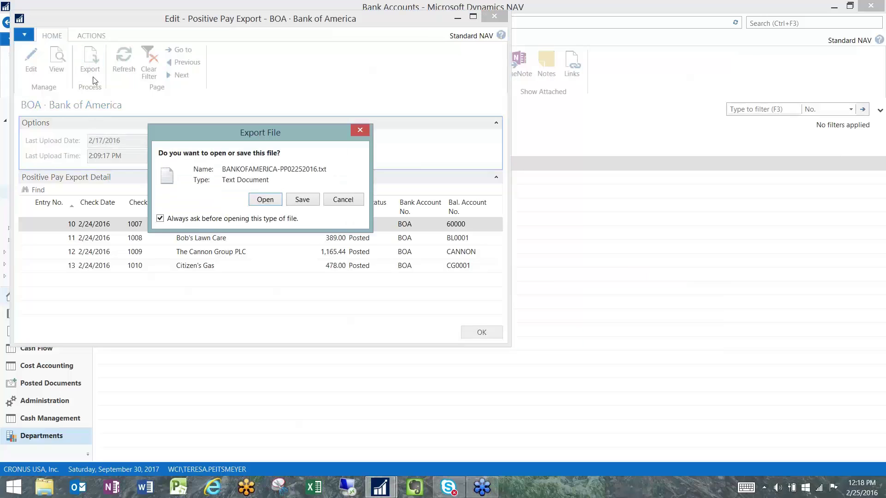
{"action": "left_click", "coordinate": [303, 200]}
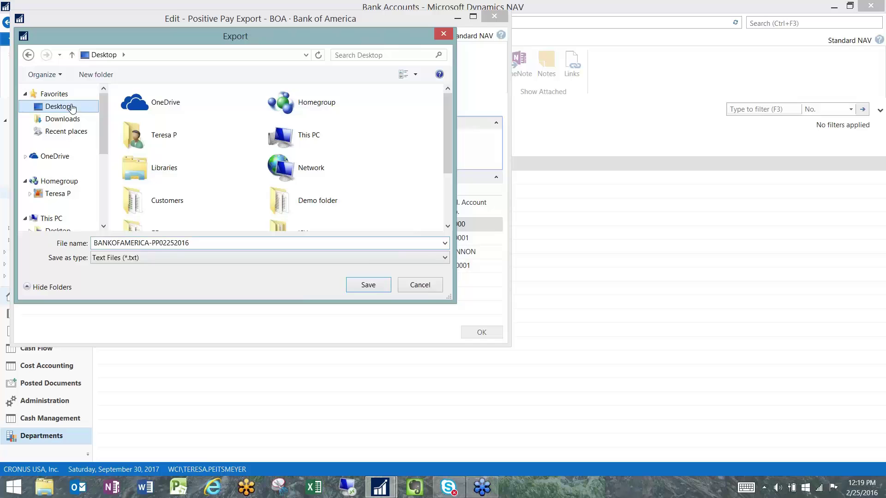
{"action": "left_click", "coordinate": [372, 284]}
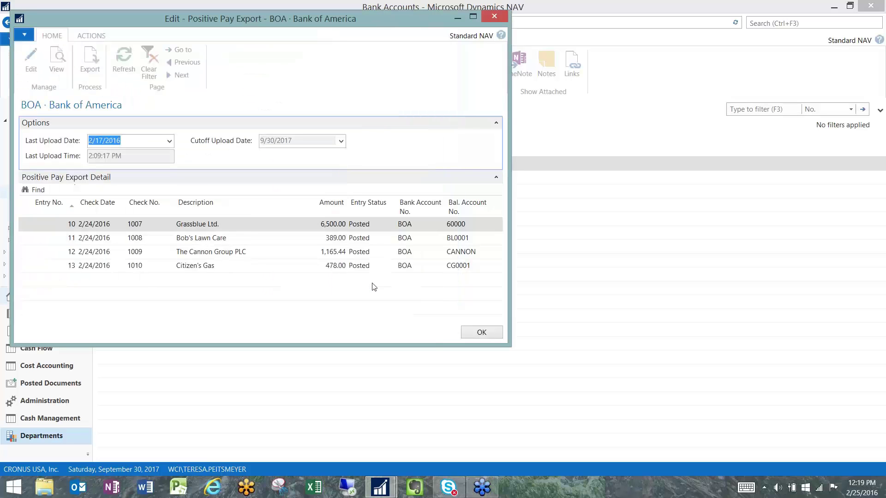
{"action": "left_click", "coordinate": [480, 333]}
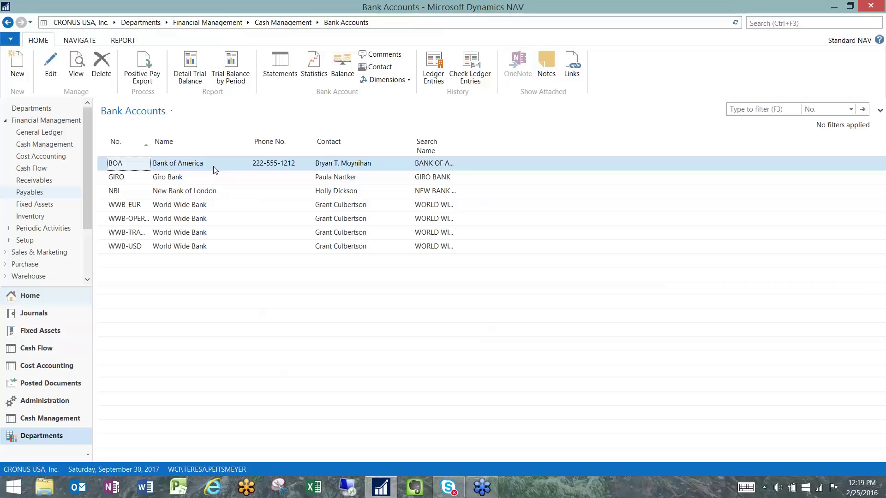
{"action": "left_click", "coordinate": [93, 43]}
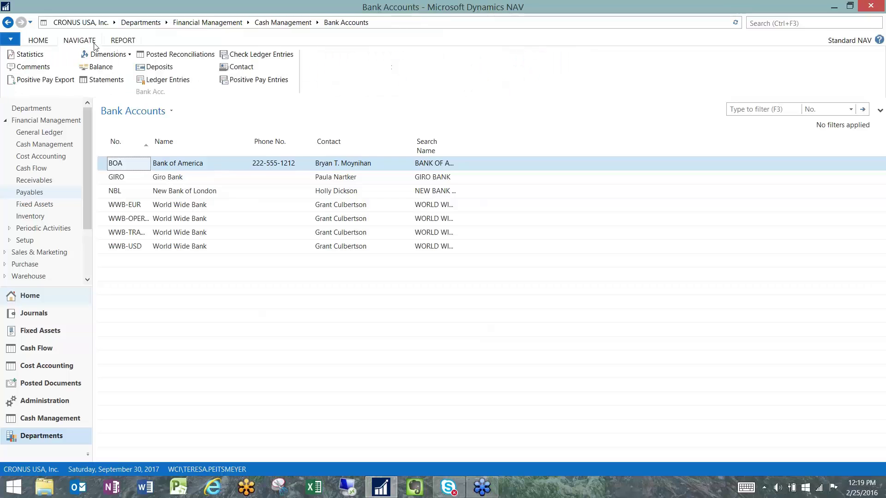
{"action": "left_click", "coordinate": [278, 83]}
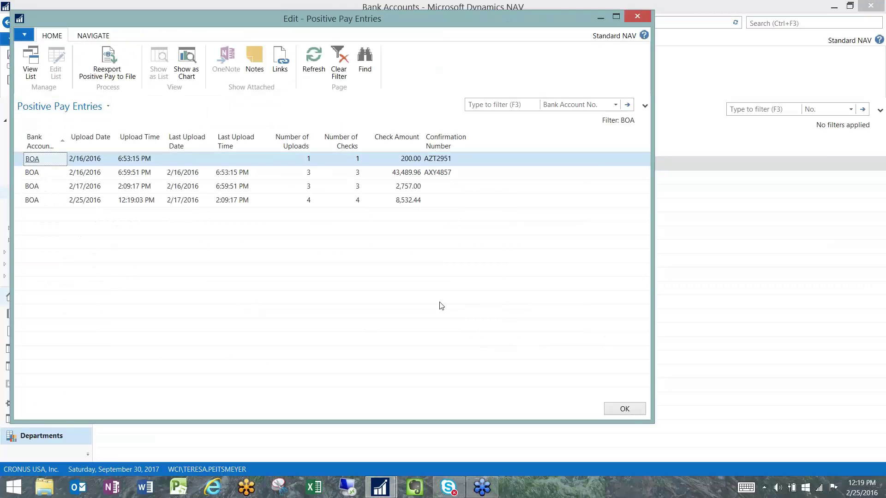
{"action": "left_click", "coordinate": [455, 201]}
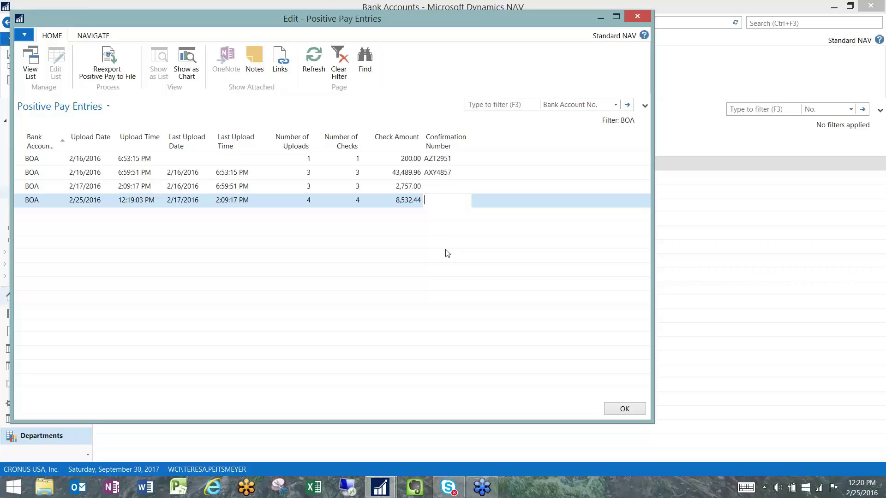
{"action": "left_click", "coordinate": [633, 413]}
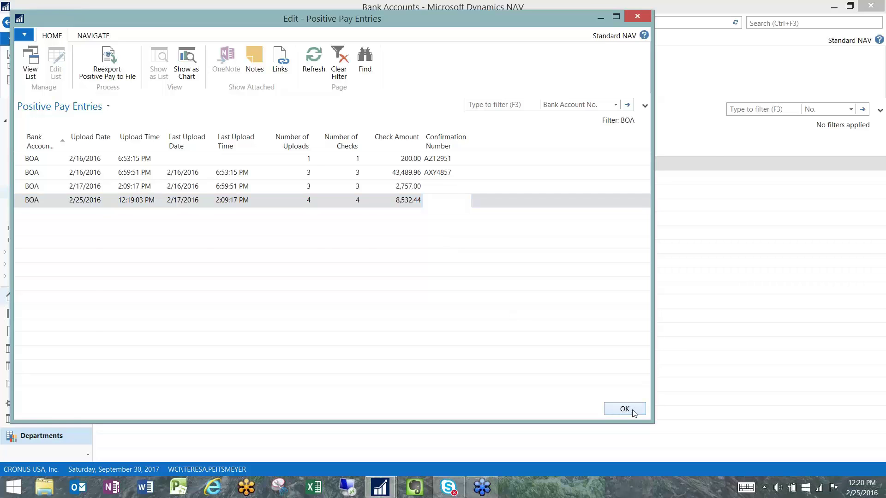